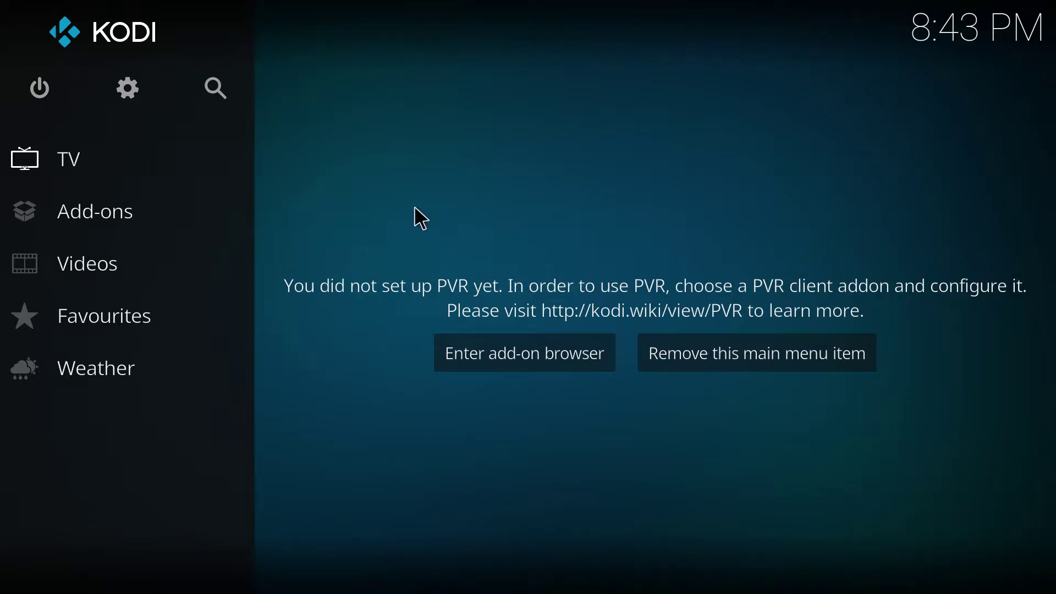
# Step: Check the connection of the existing Fusion file source by reconfirming its path, and decline adding it anyway
pyautogui.moveTo(153, 221)
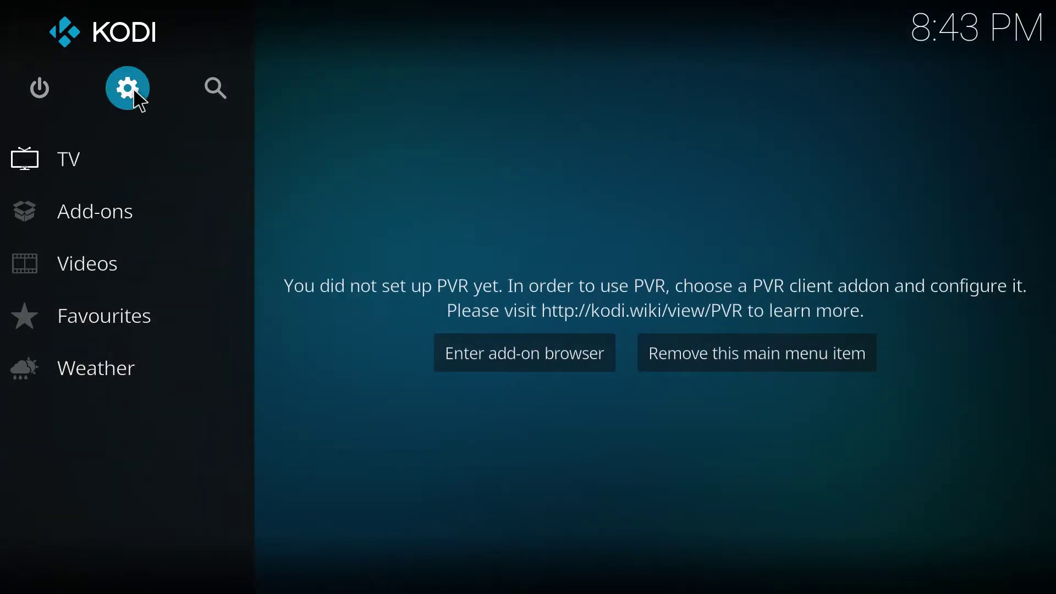
pyautogui.click(134, 91)
pyautogui.click(617, 423)
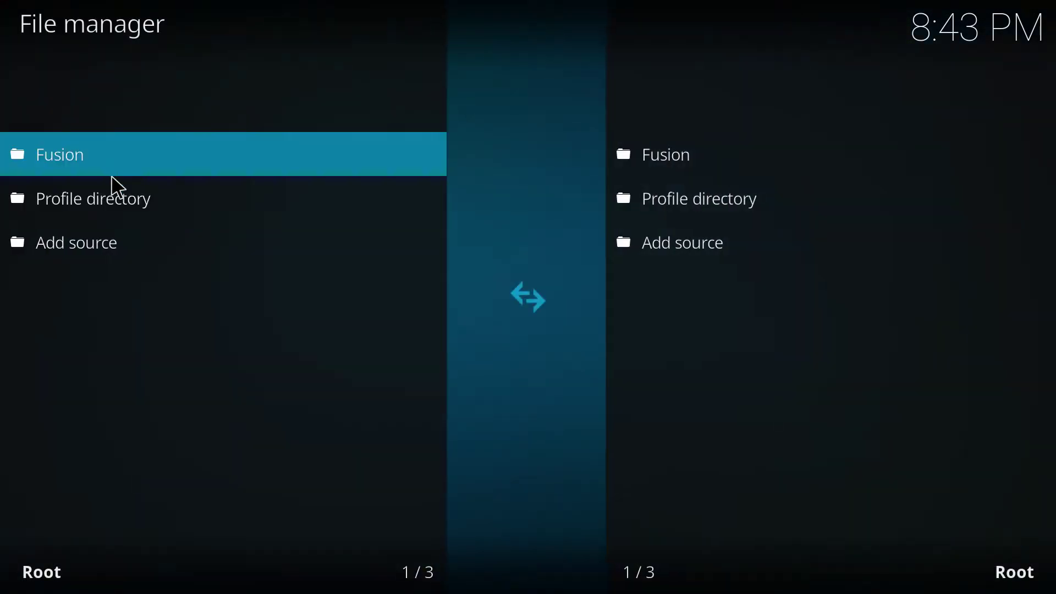
pyautogui.rightClick(200, 220)
pyautogui.rightClick(462, 381)
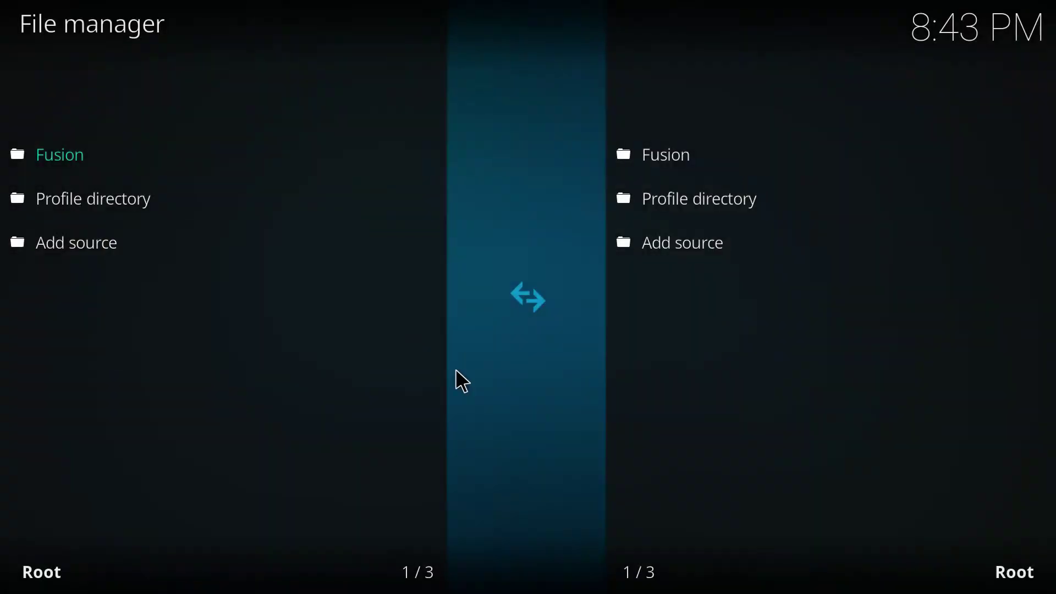
pyautogui.click(449, 476)
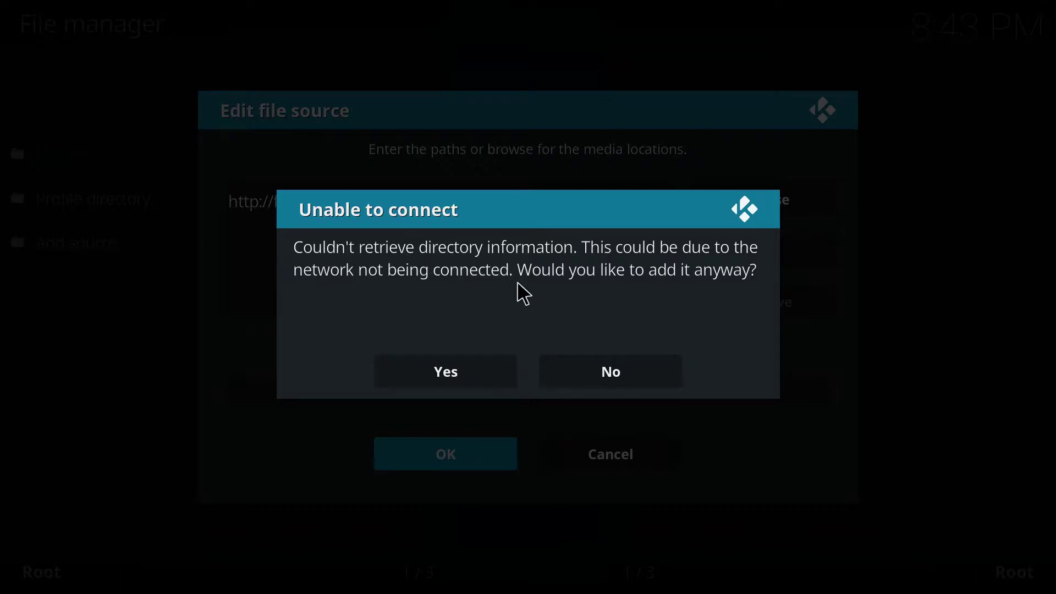
pyautogui.click(594, 374)
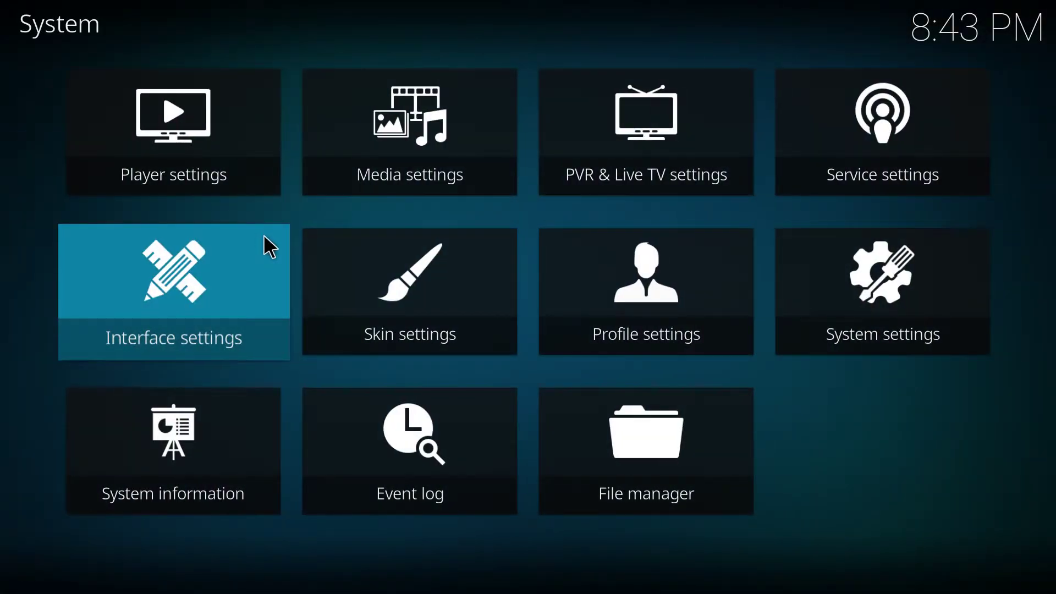
pyautogui.click(410, 296)
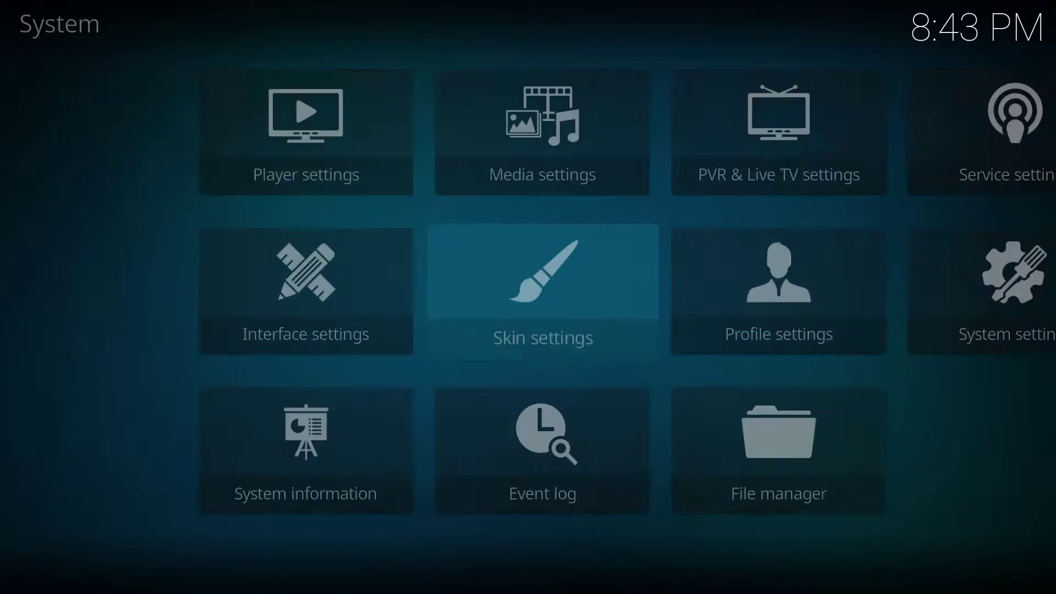
# Step: Uninstall the Exodus video add-on from its information page and confirm the removal
pyautogui.moveTo(176, 233)
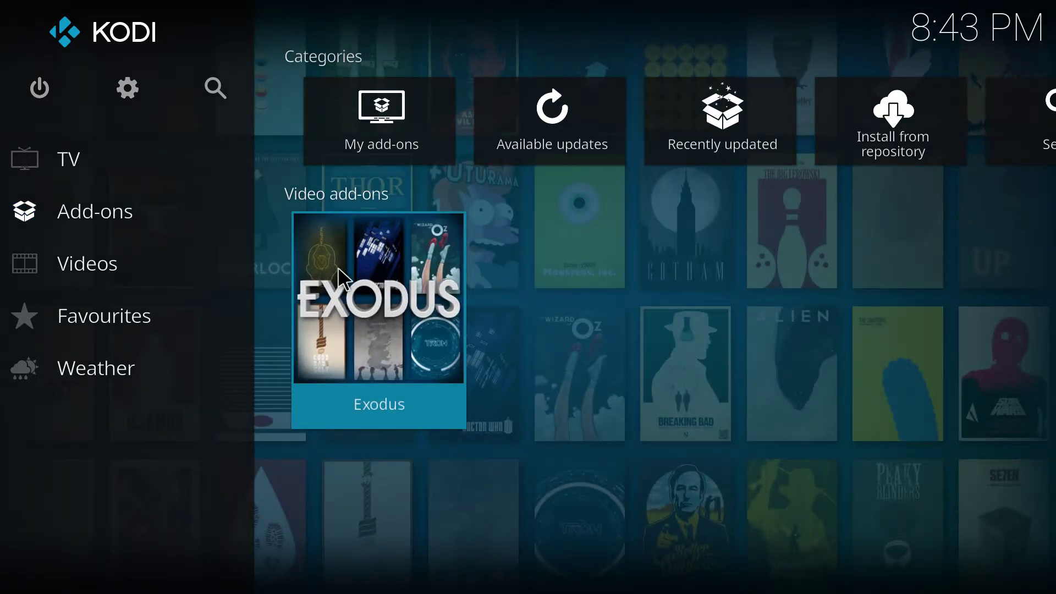
pyautogui.rightClick(358, 274)
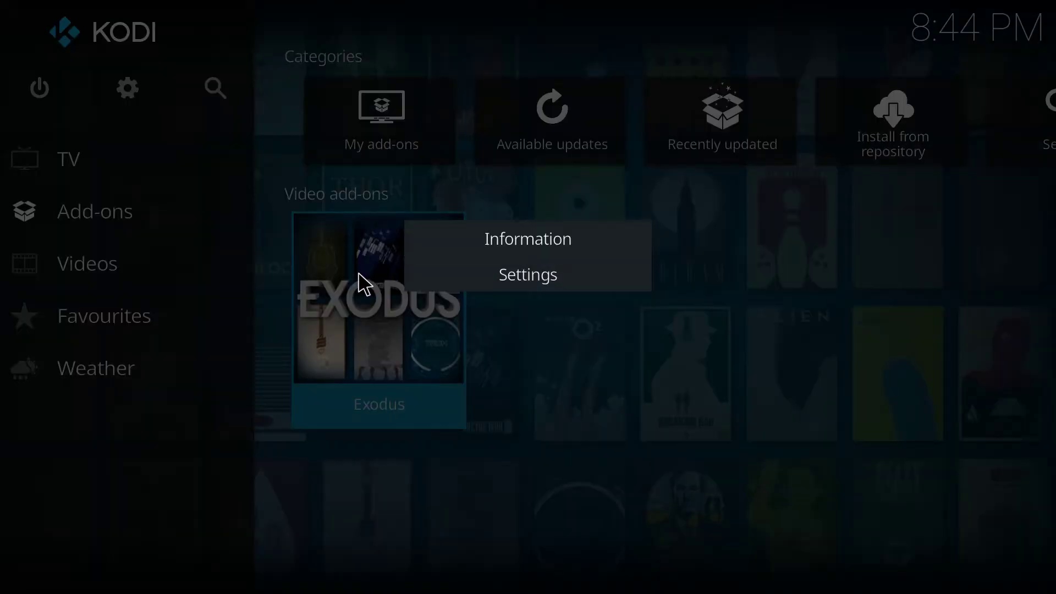
pyautogui.click(573, 240)
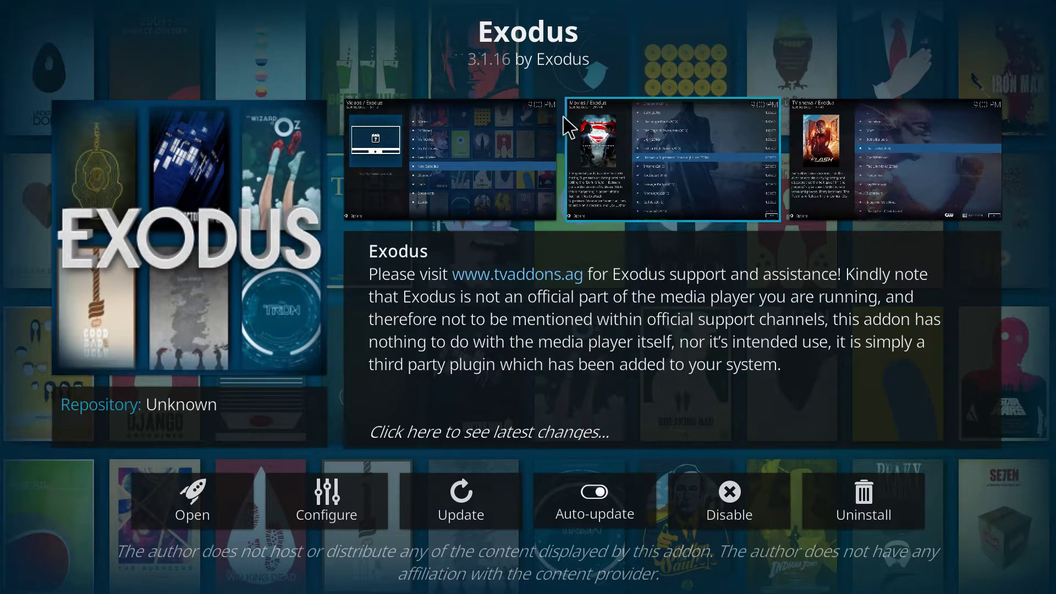
pyautogui.click(861, 505)
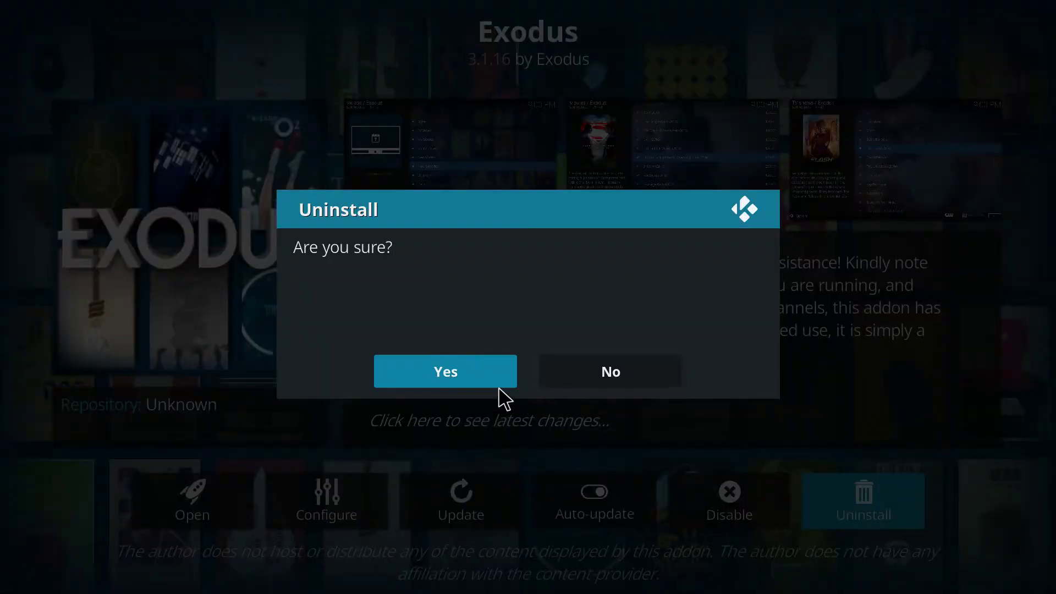
pyautogui.click(494, 388)
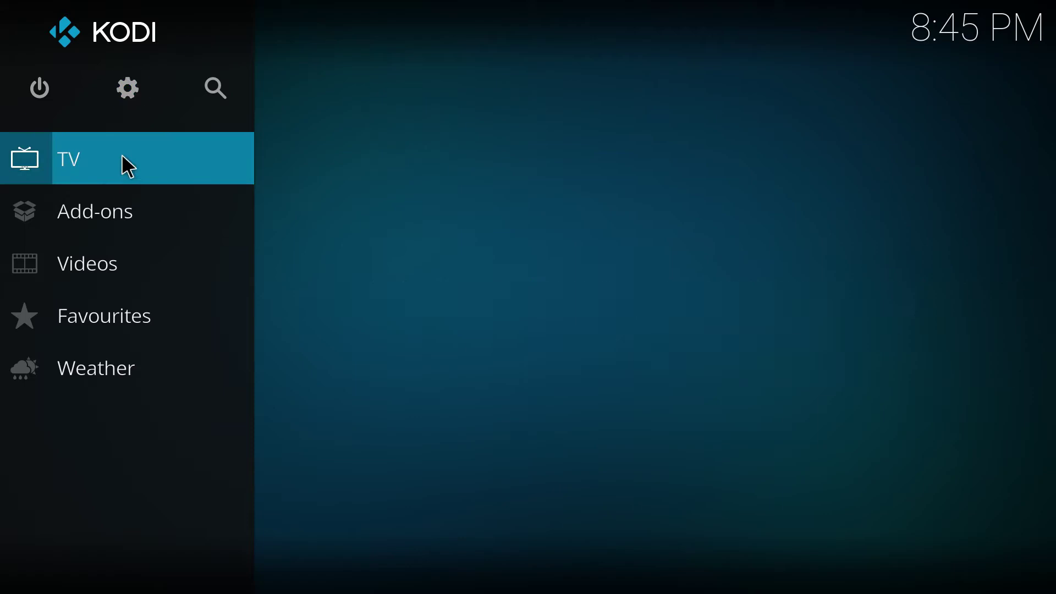
# Step: Remove the Fusion source from the file manager and return to the home screen
pyautogui.click(130, 92)
pyautogui.click(610, 420)
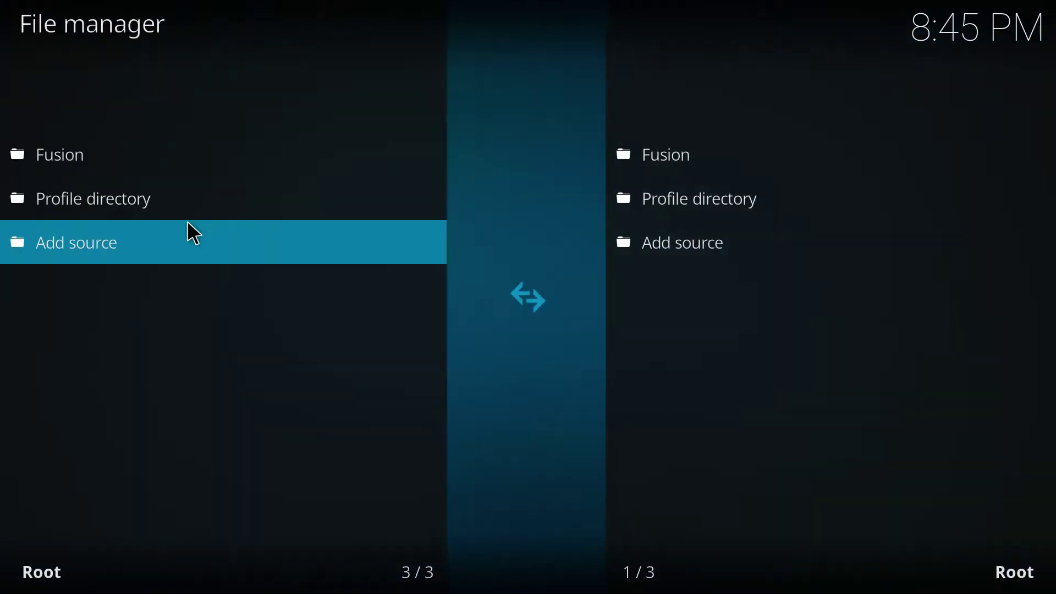
pyautogui.rightClick(65, 161)
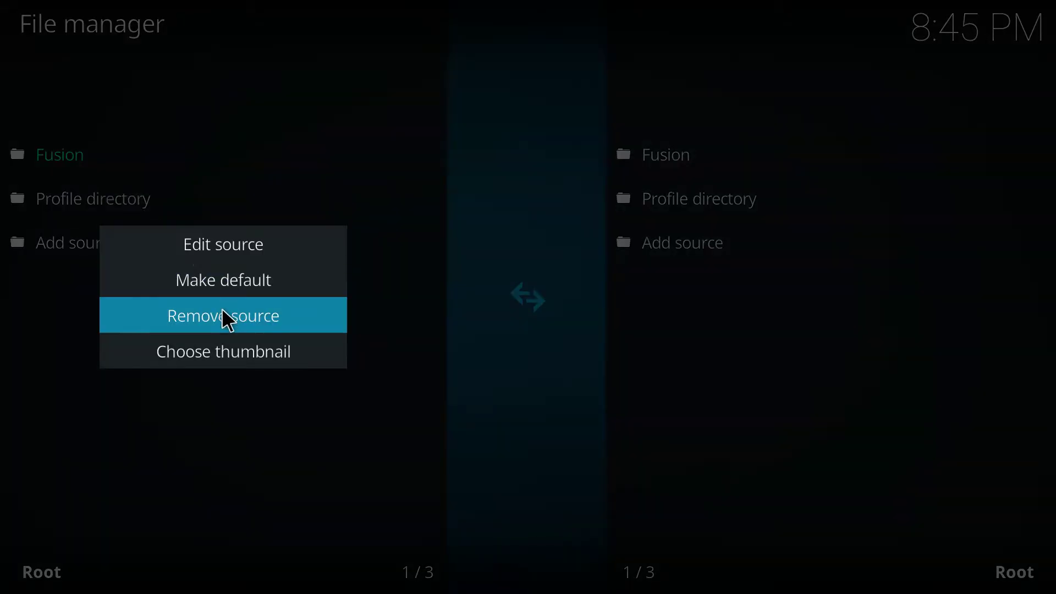
pyautogui.click(225, 318)
pyautogui.click(438, 370)
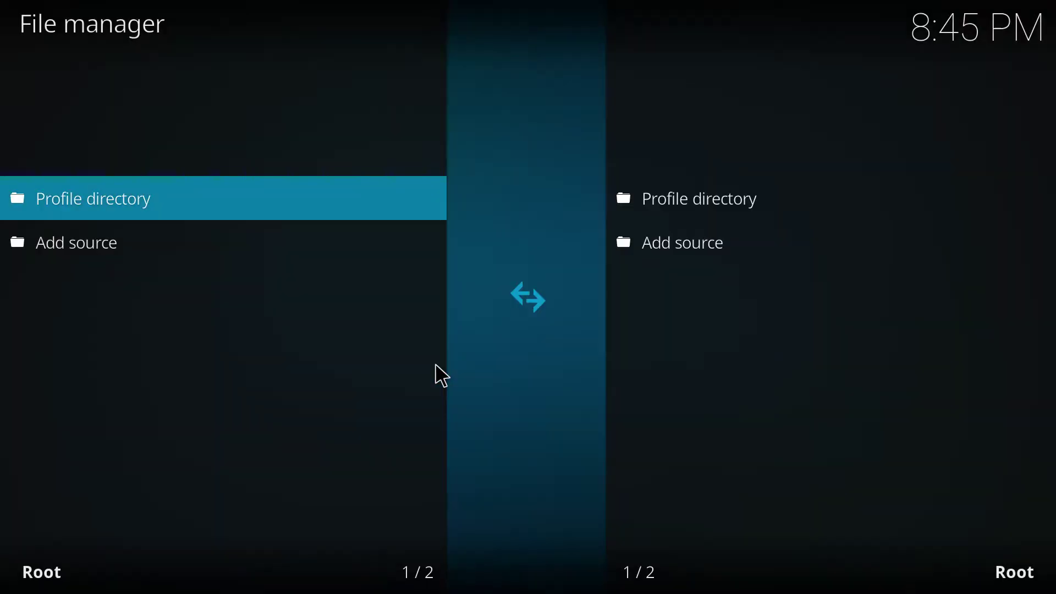
pyautogui.rightClick(377, 361)
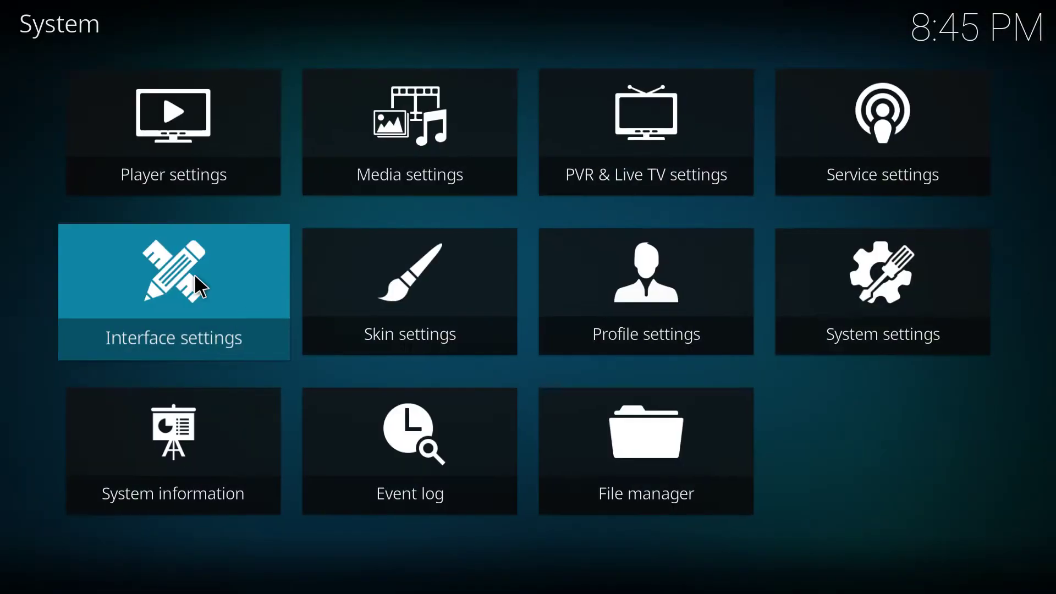
pyautogui.click(160, 236)
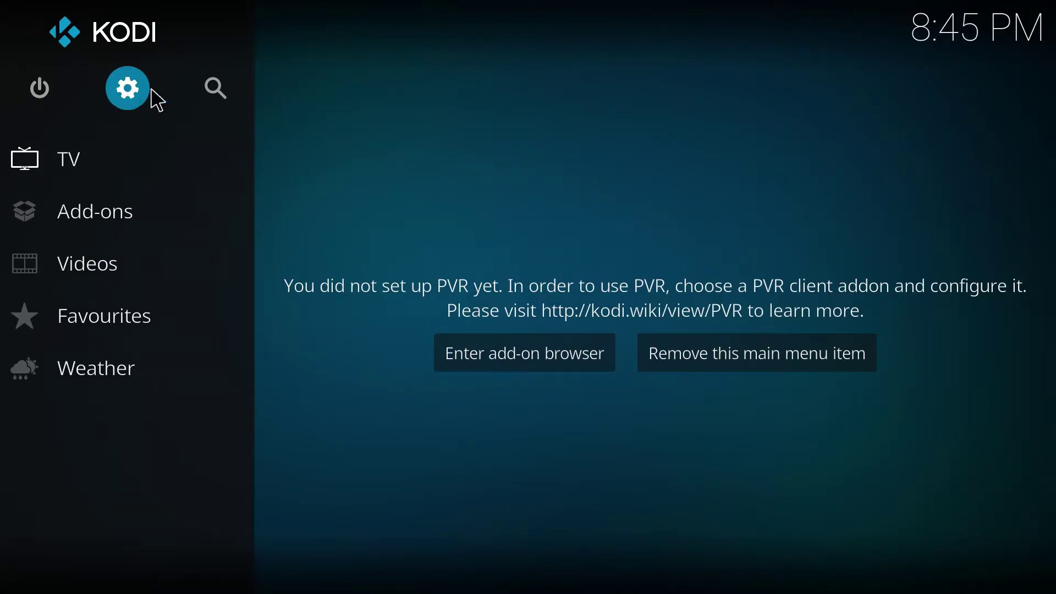
# Step: Check in the system's add-on settings whether installation from unknown sources is allowed
pyautogui.click(142, 89)
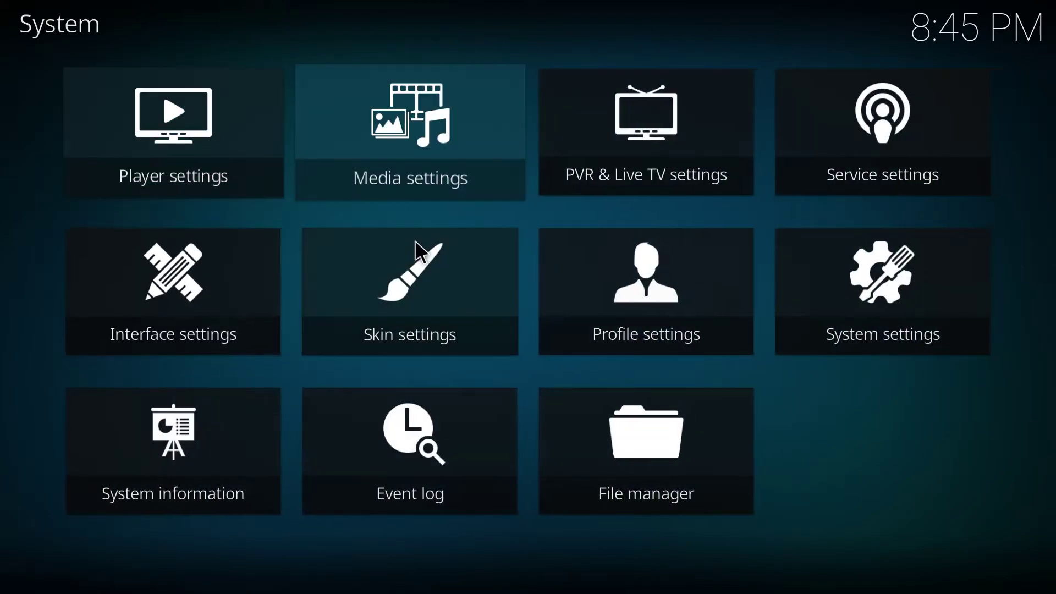
pyautogui.click(875, 279)
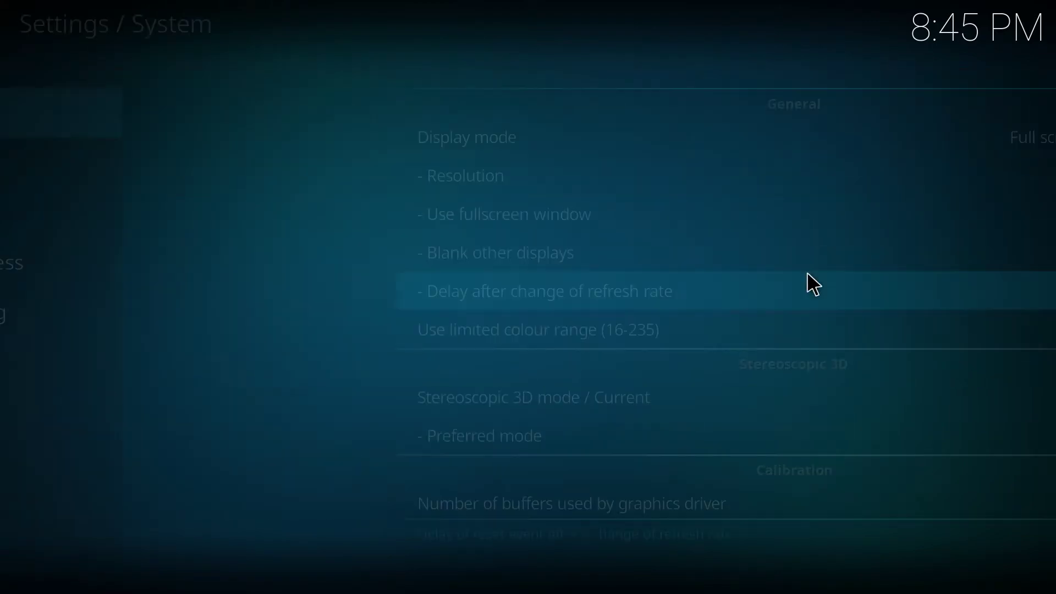
pyautogui.moveTo(187, 230)
pyautogui.moveTo(106, 361)
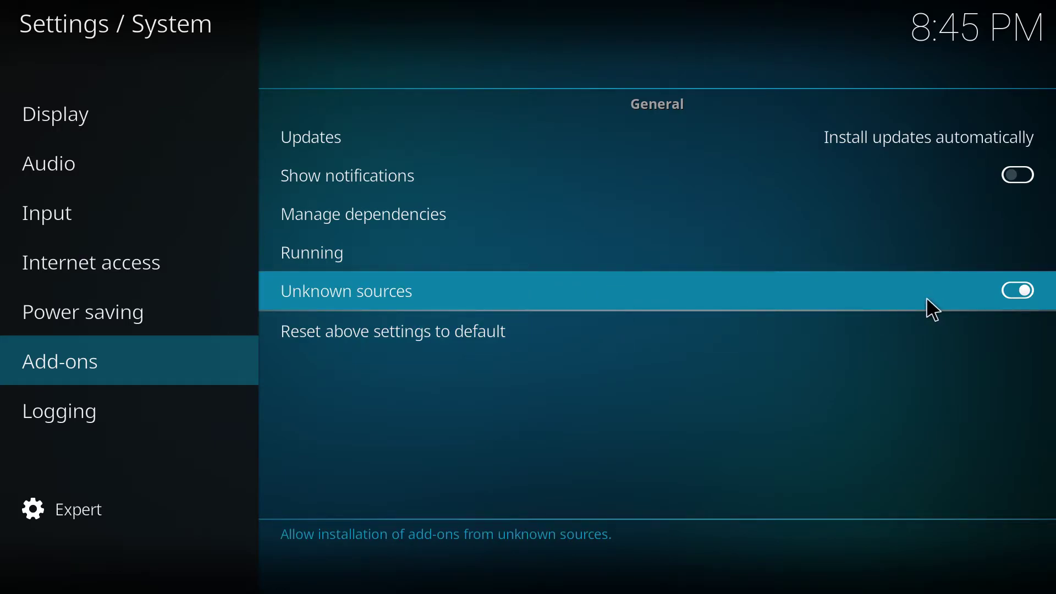
pyautogui.press('Escape')
pyautogui.press('Escape')
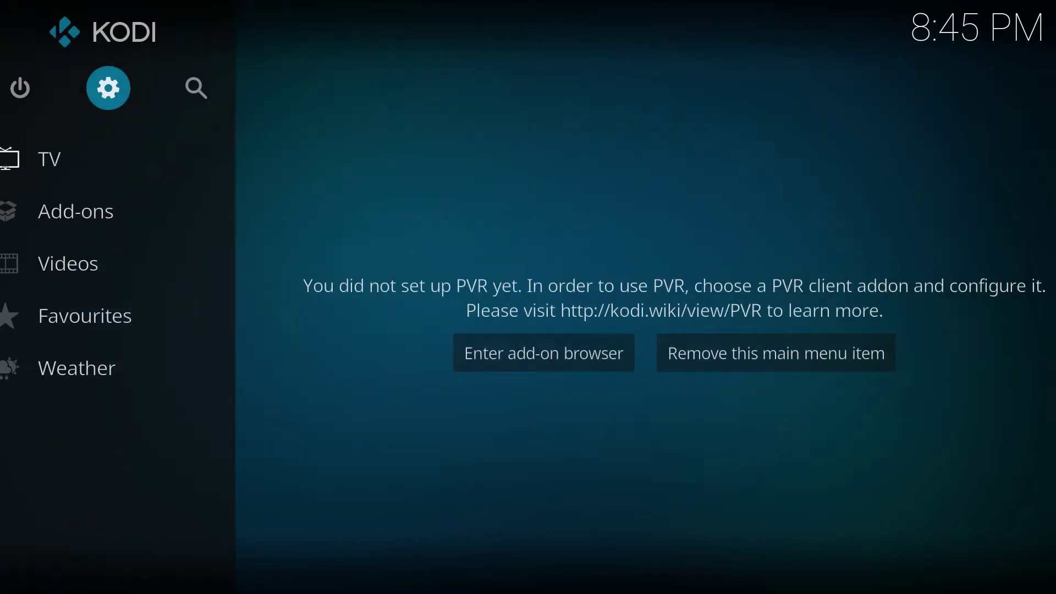
pyautogui.click(127, 94)
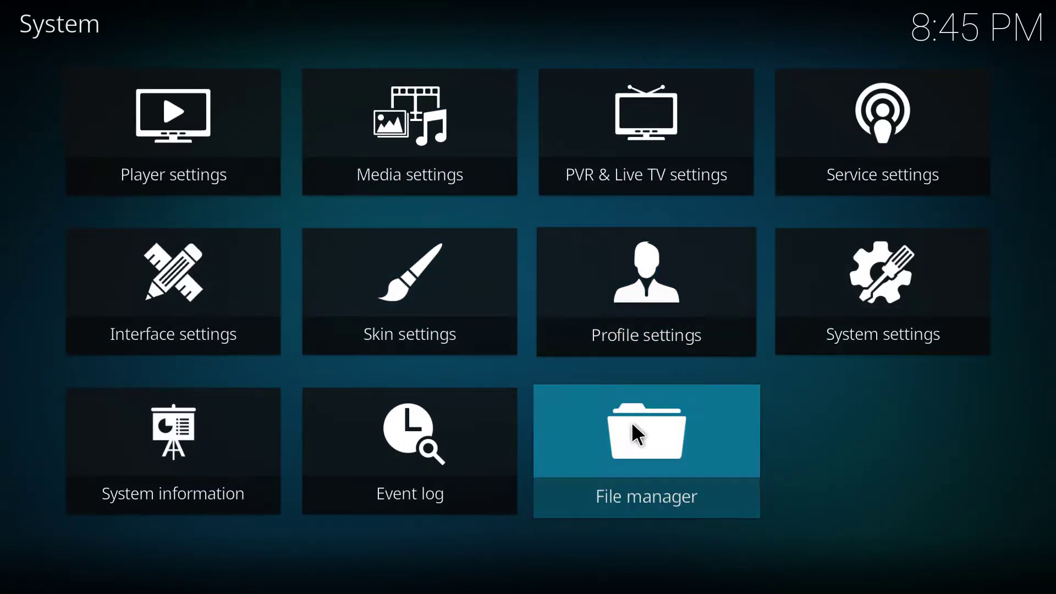
pyautogui.click(635, 429)
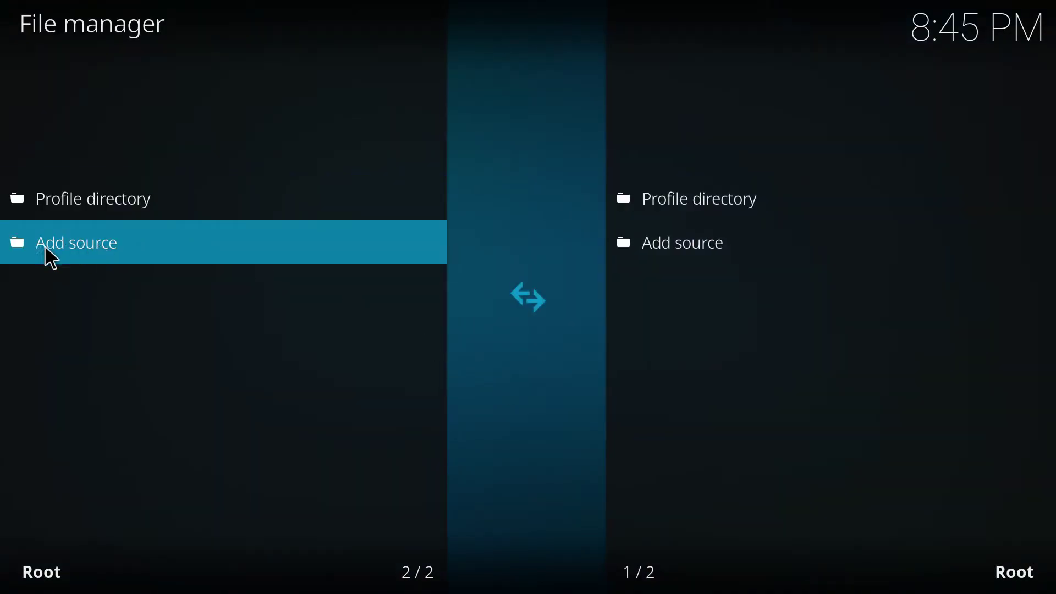
pyautogui.click(71, 244)
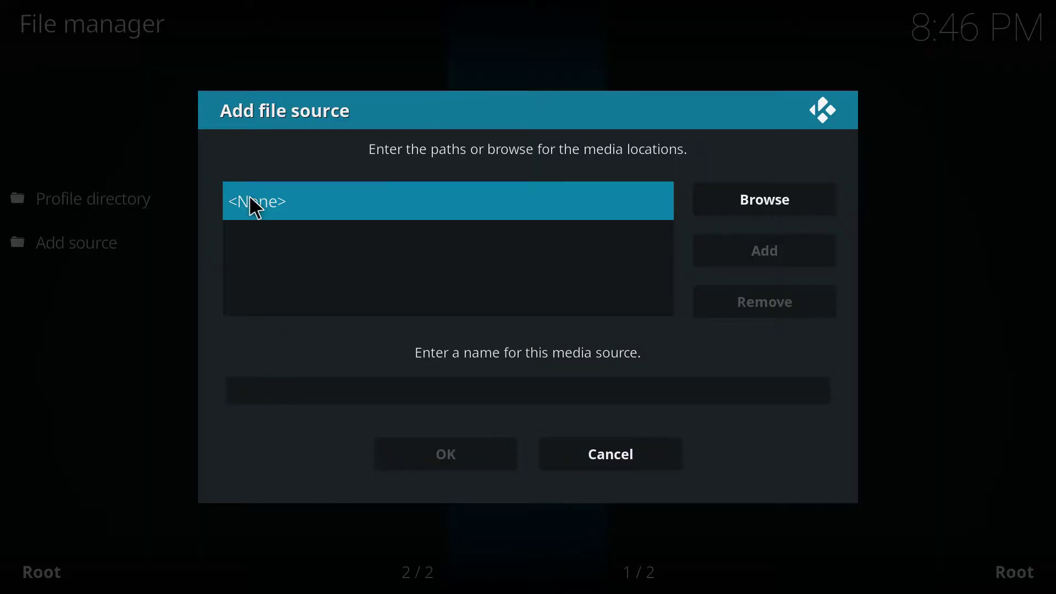
pyautogui.click(264, 212)
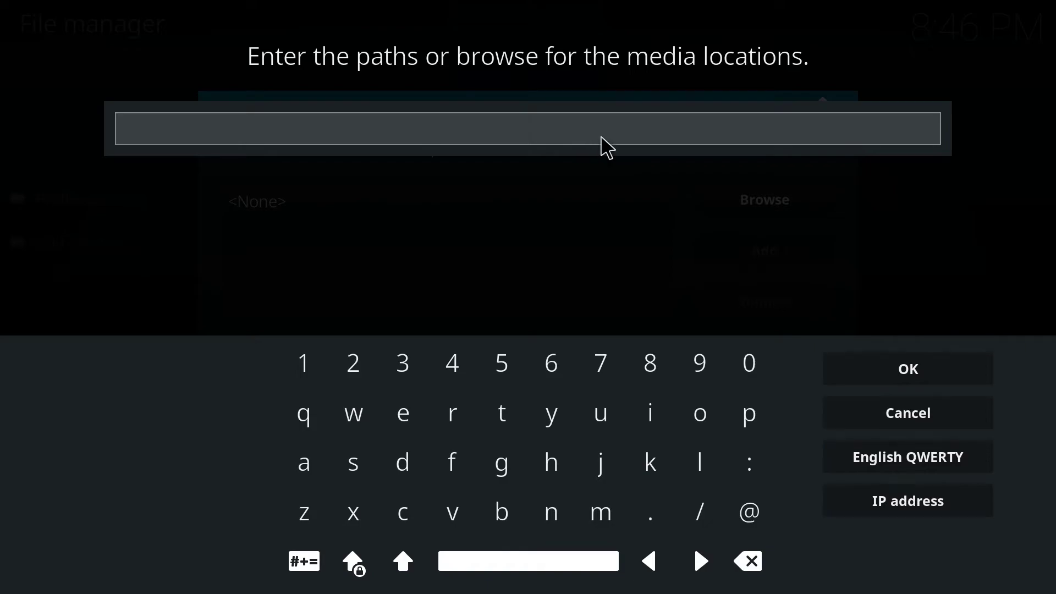
pyautogui.write('http://mediarepos.net/kodistuff')
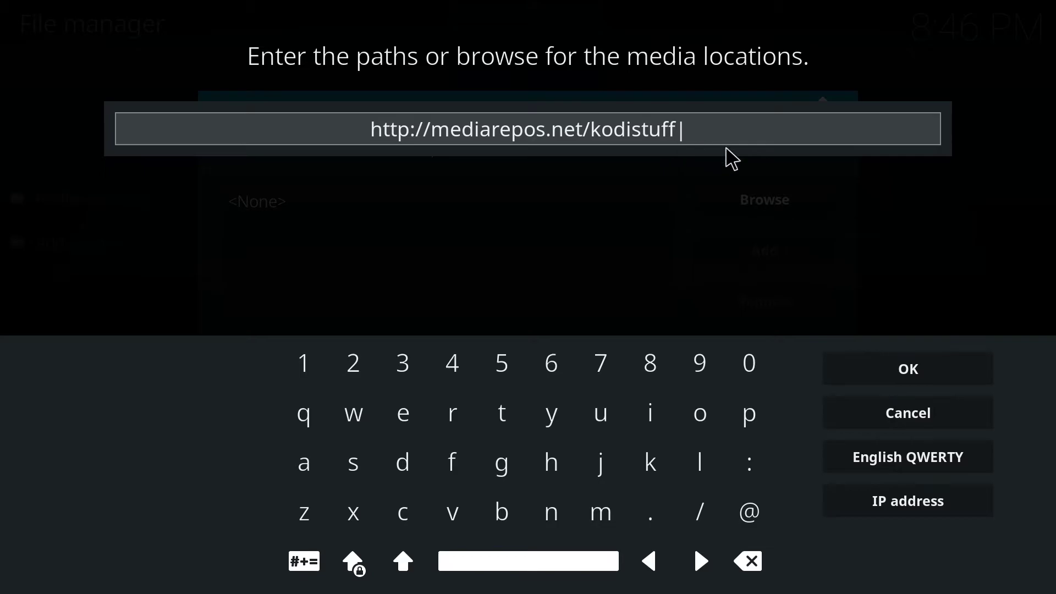
pyautogui.click(911, 373)
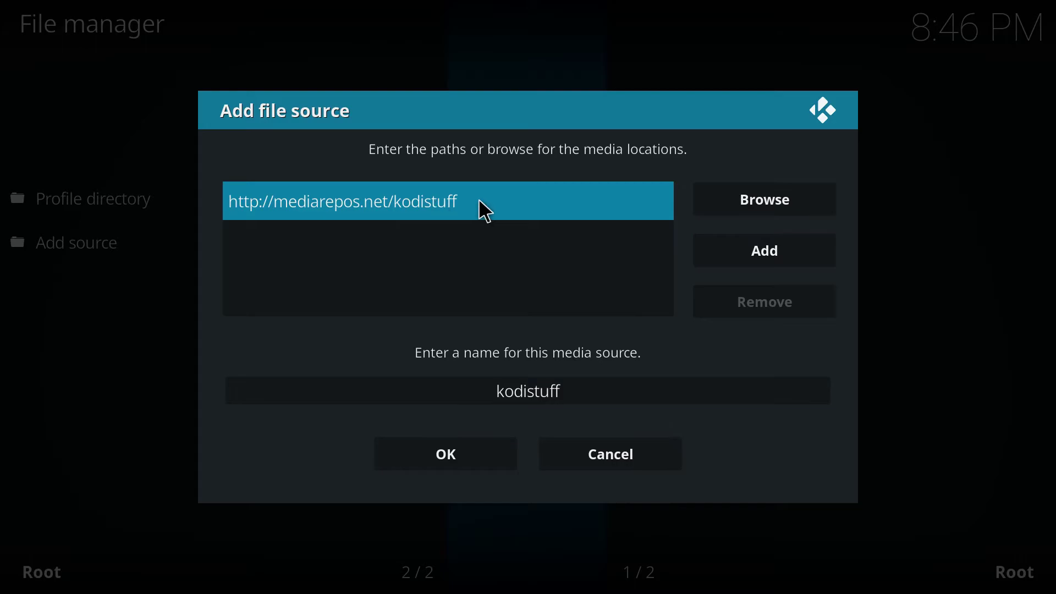
# Step: Name the new media source kodistuff, save it and return to the home screen
pyautogui.click(637, 400)
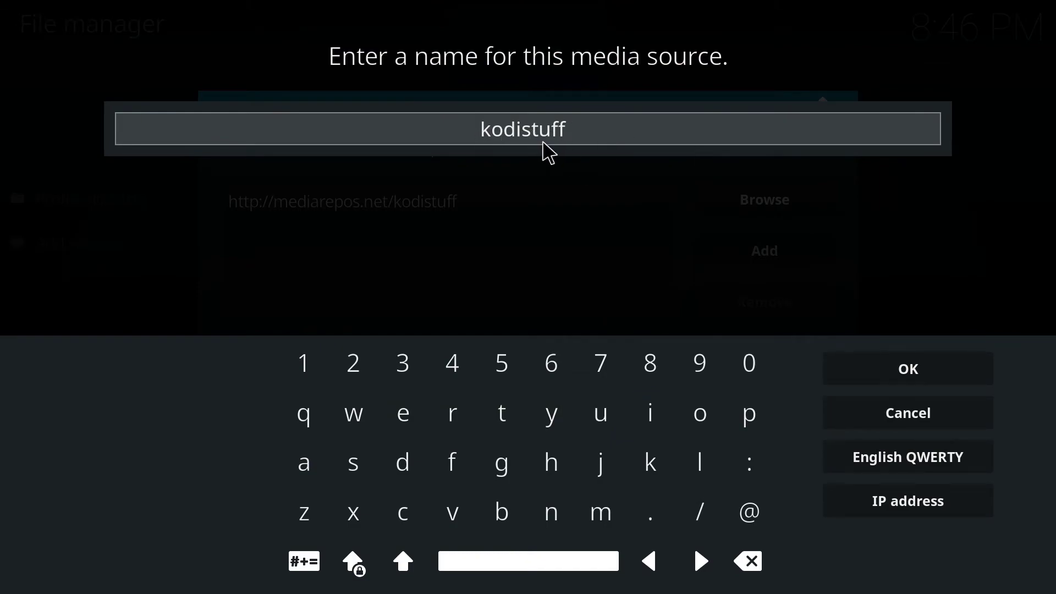
pyautogui.click(886, 372)
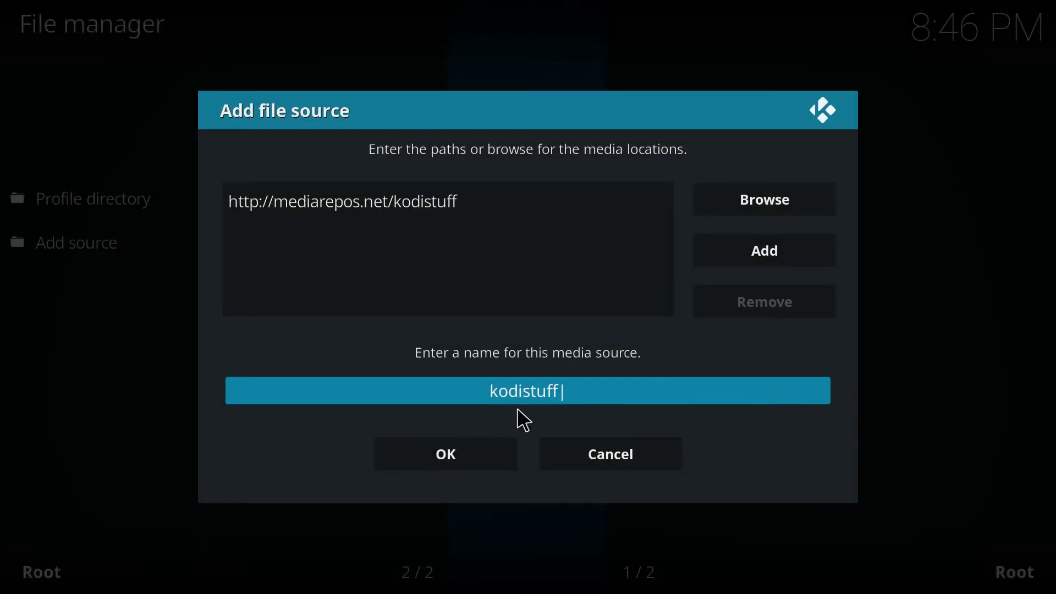
pyautogui.click(423, 446)
pyautogui.press('Escape')
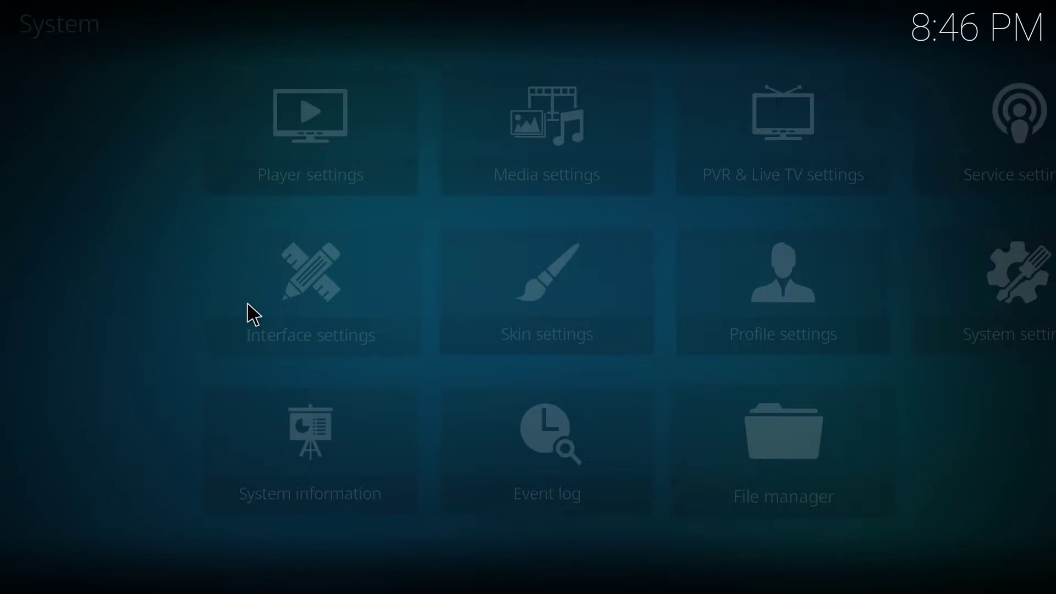
pyautogui.press('Escape')
# Step: Install the -Smash Repo.zip repository from the kodistuff source as a zip file
pyautogui.click(92, 205)
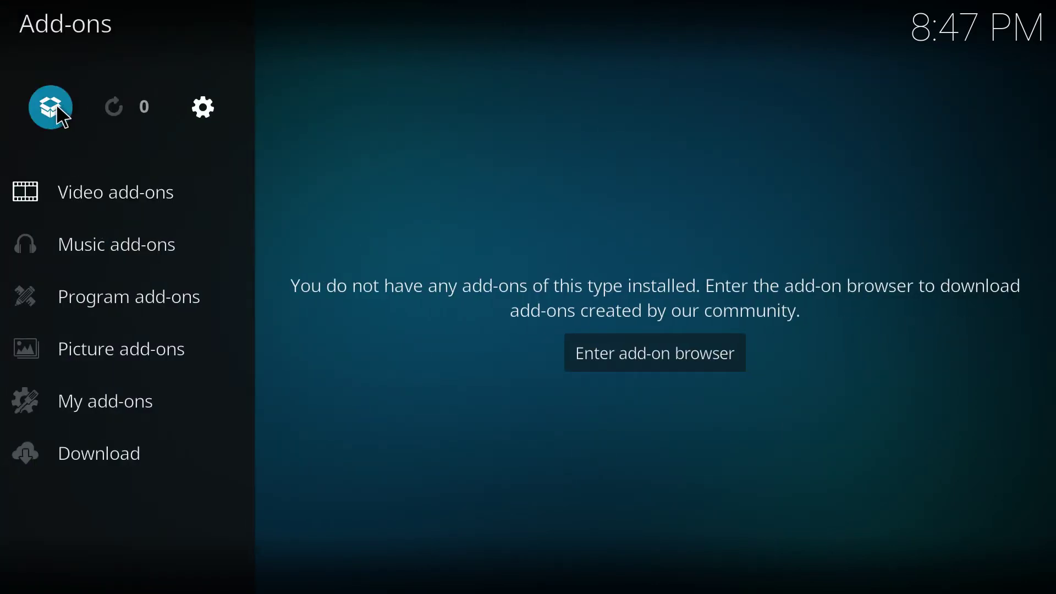
pyautogui.click(55, 117)
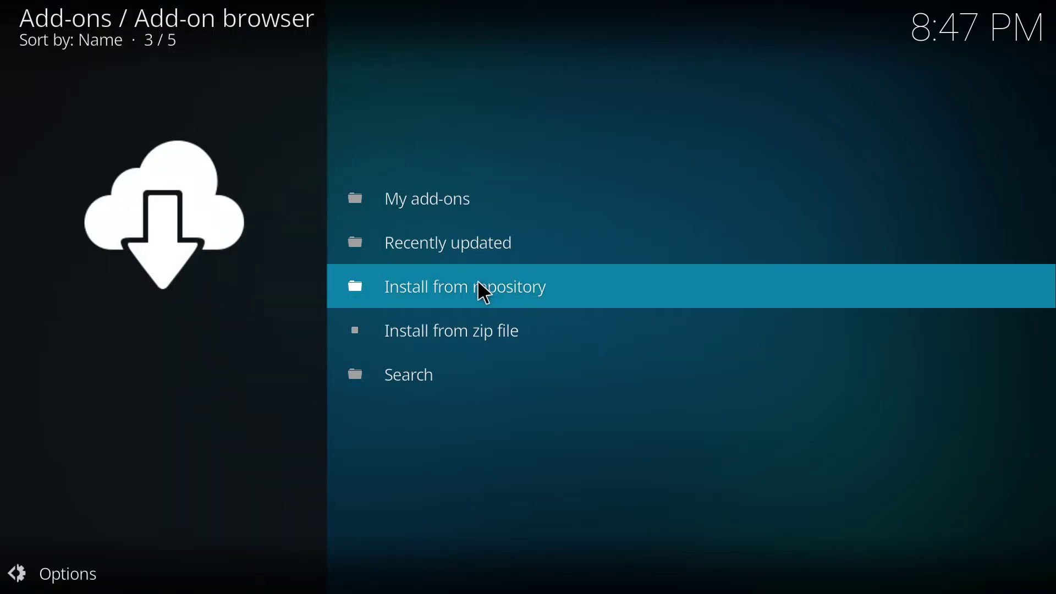
pyautogui.click(469, 344)
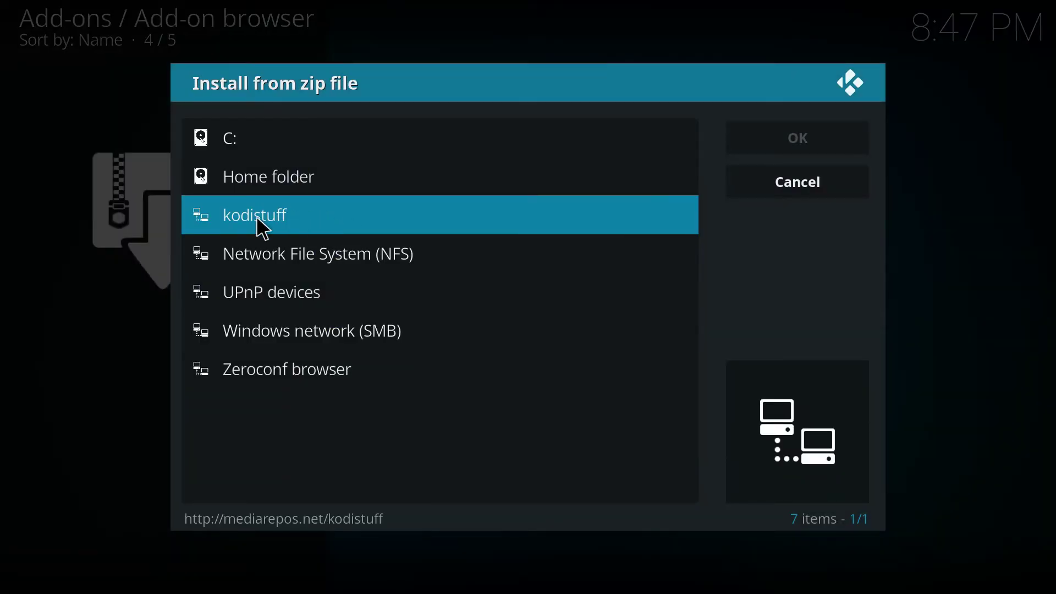
pyautogui.click(253, 218)
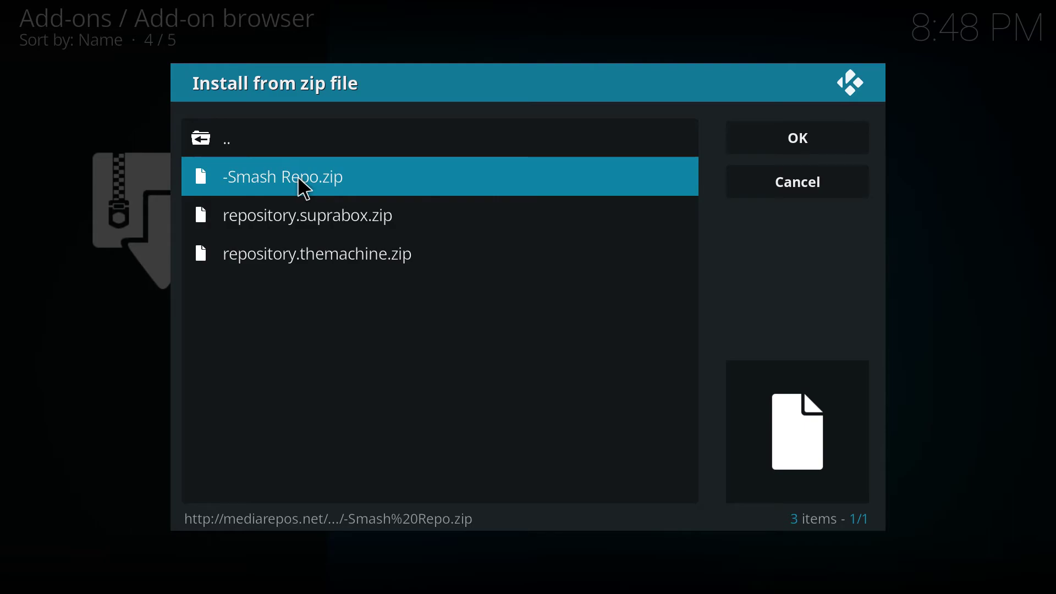
pyautogui.click(305, 189)
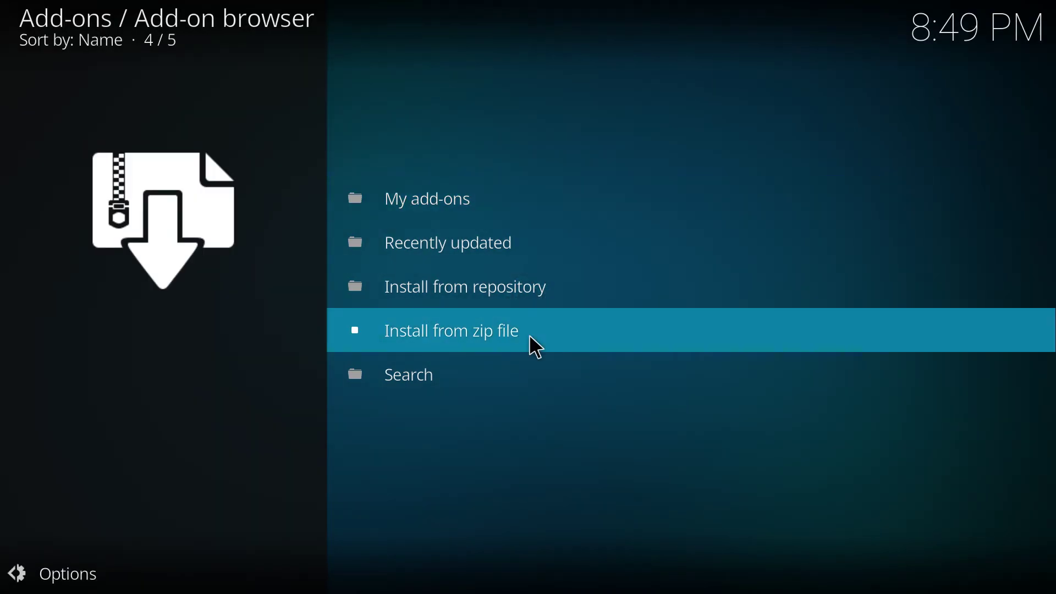
# Step: Install the Exodus video add-on from the Smash repository and return to the home screen
pyautogui.click(477, 291)
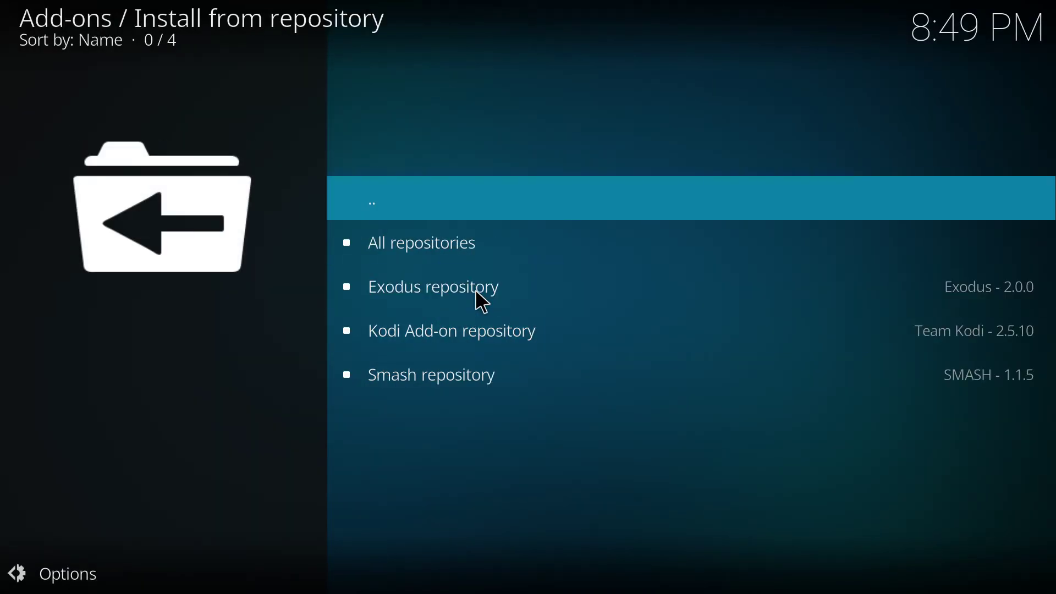
pyautogui.click(429, 380)
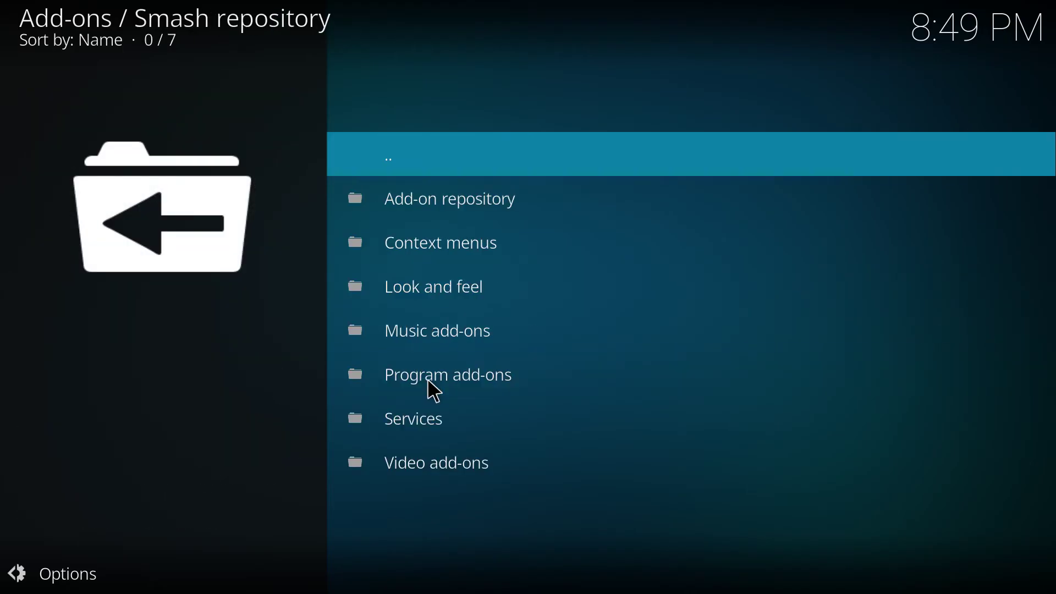
pyautogui.click(428, 465)
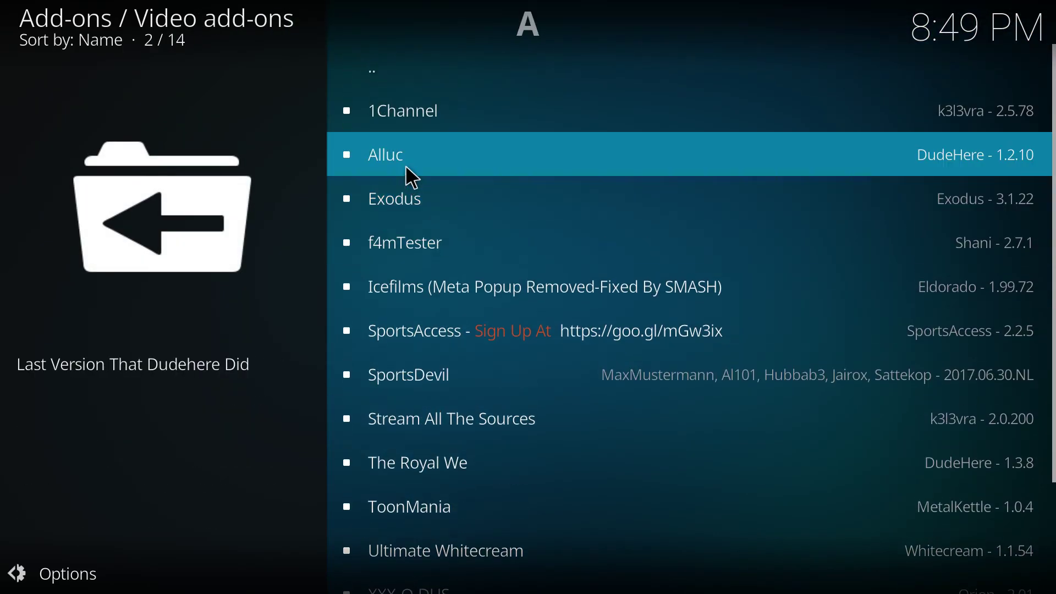
pyautogui.click(413, 201)
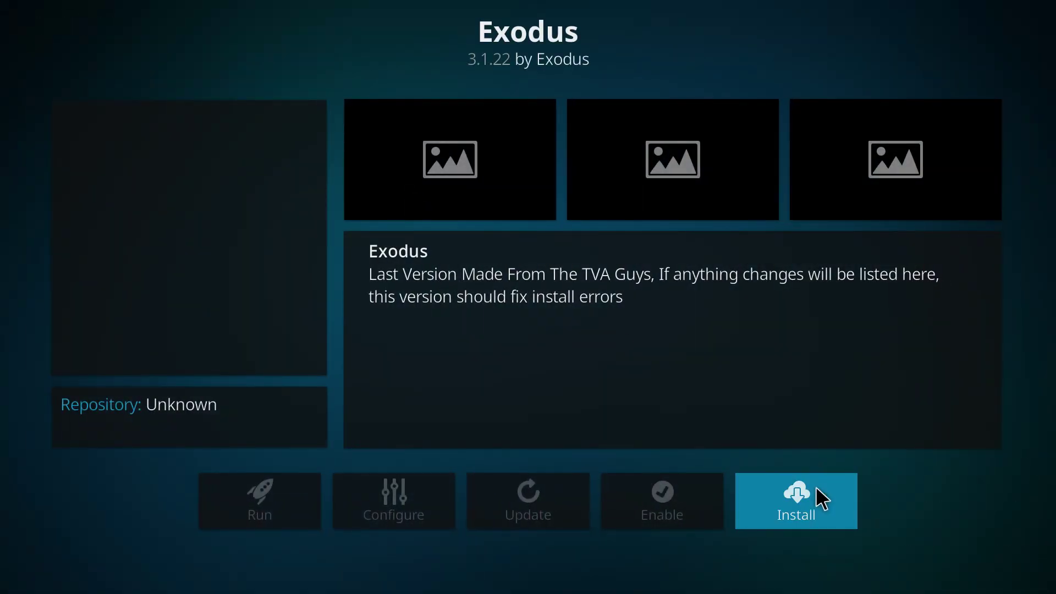
pyautogui.click(783, 496)
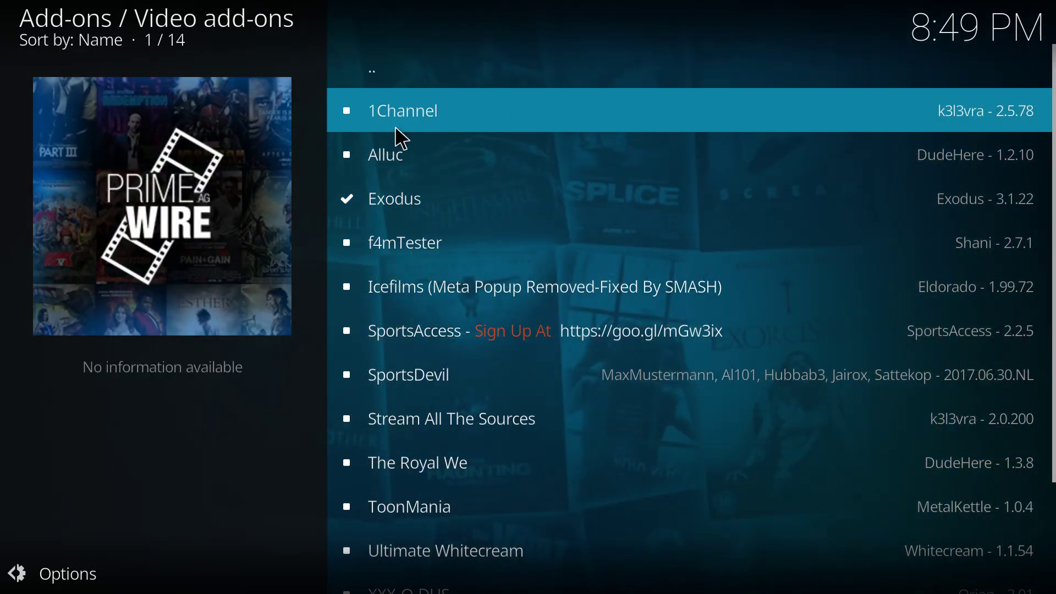
pyautogui.press('Escape')
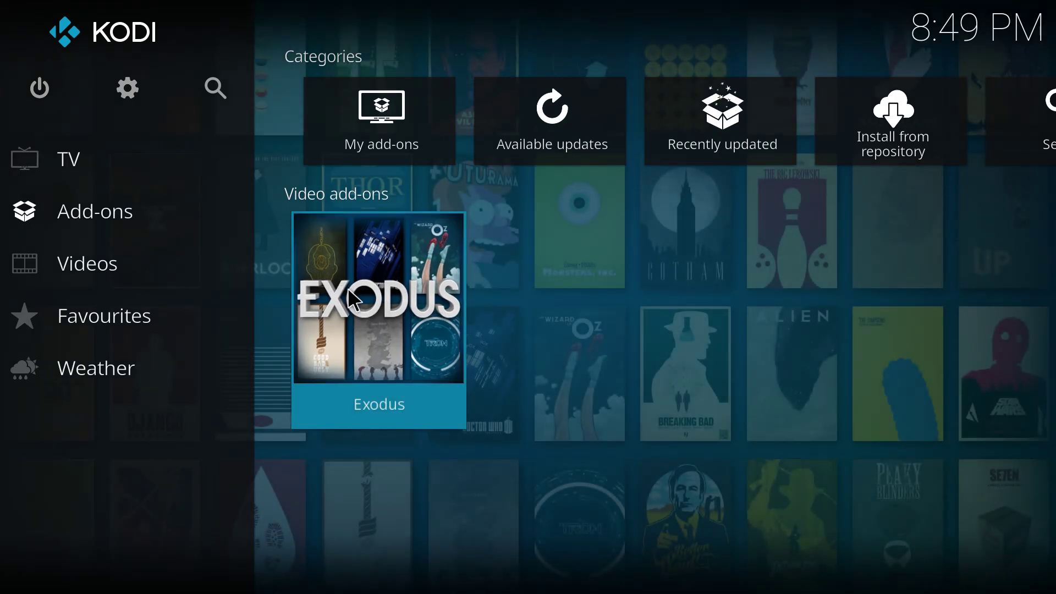
# Step: Open the Exodus add-on and search its movies for "wonder woman"
pyautogui.click(350, 292)
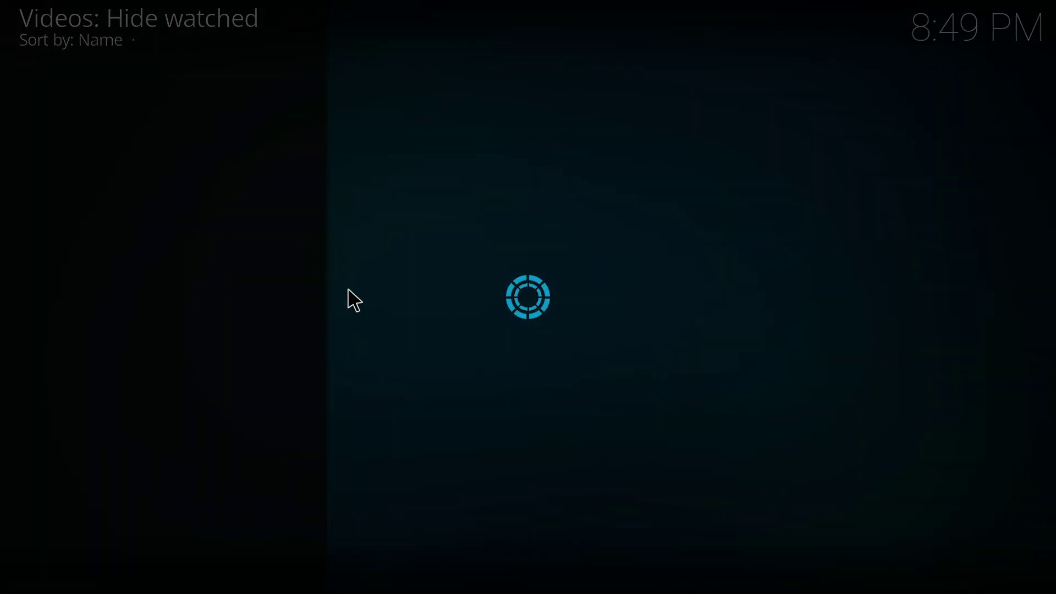
pyautogui.scroll(-4, 415, 482)
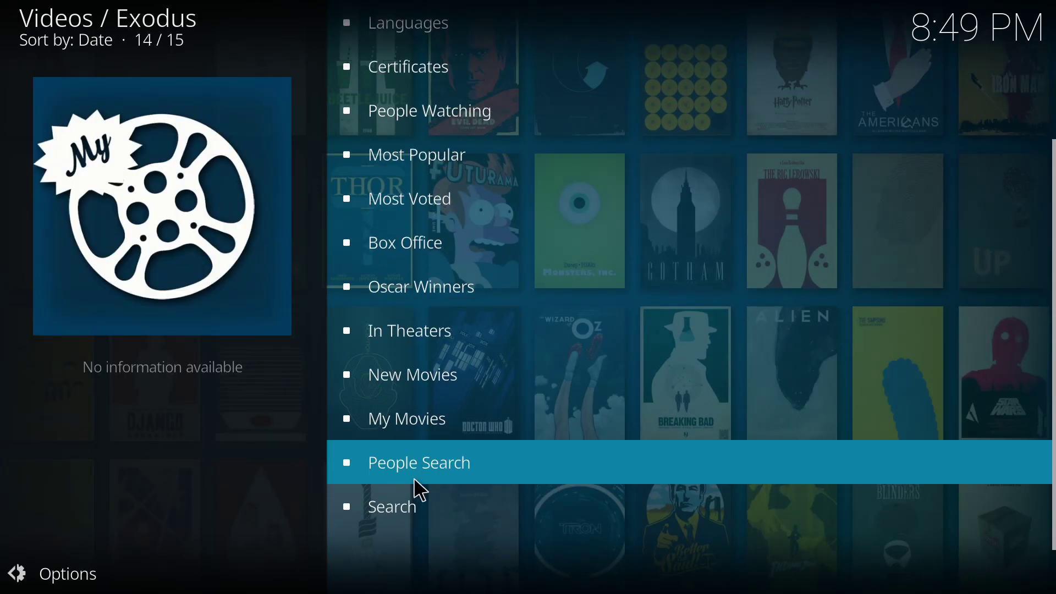
pyautogui.click(408, 512)
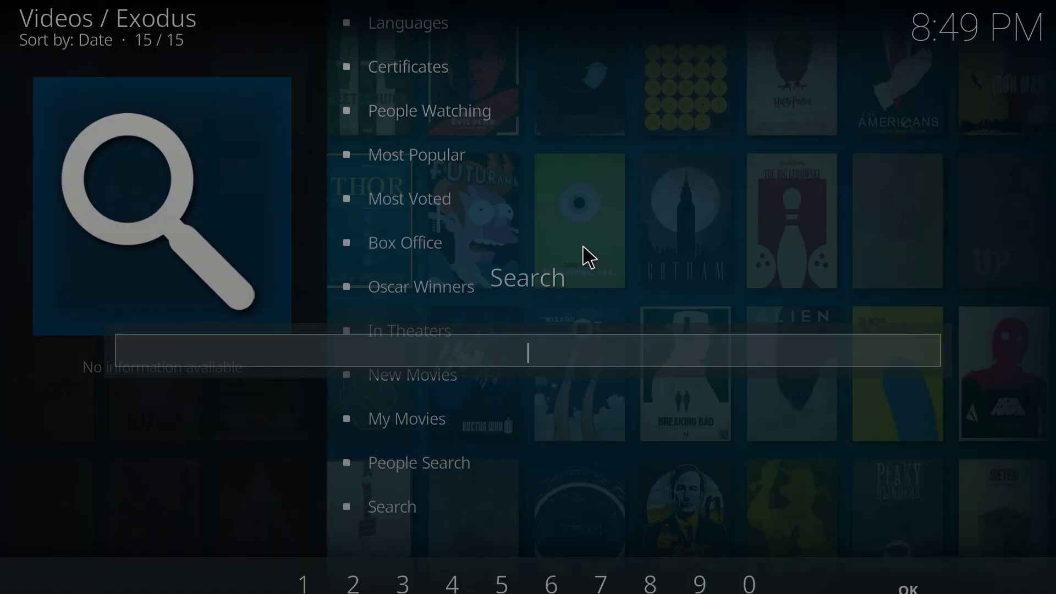
pyautogui.write('wonder woman')
pyautogui.press('Return')
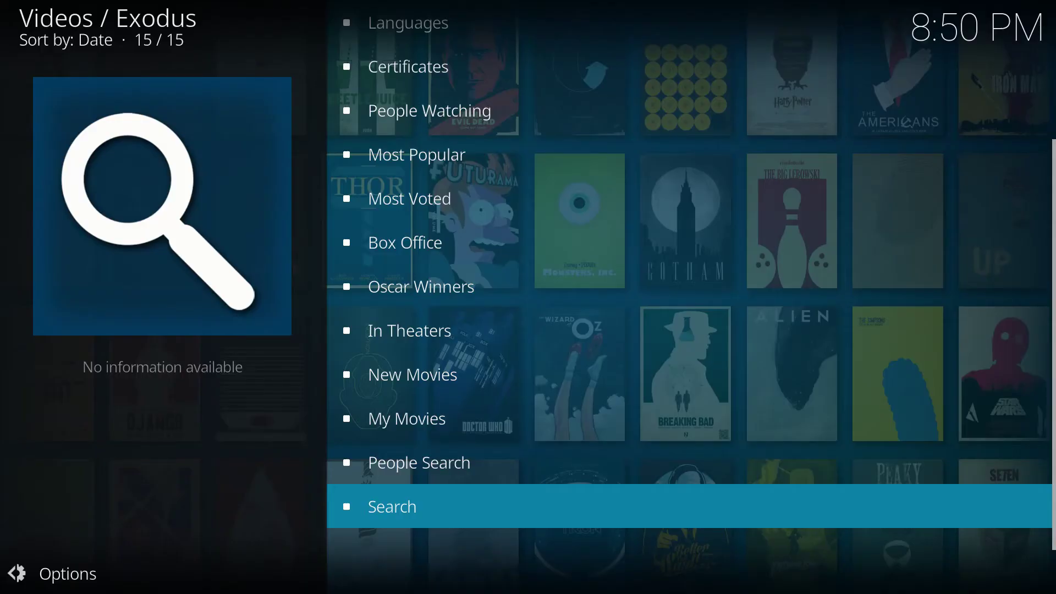